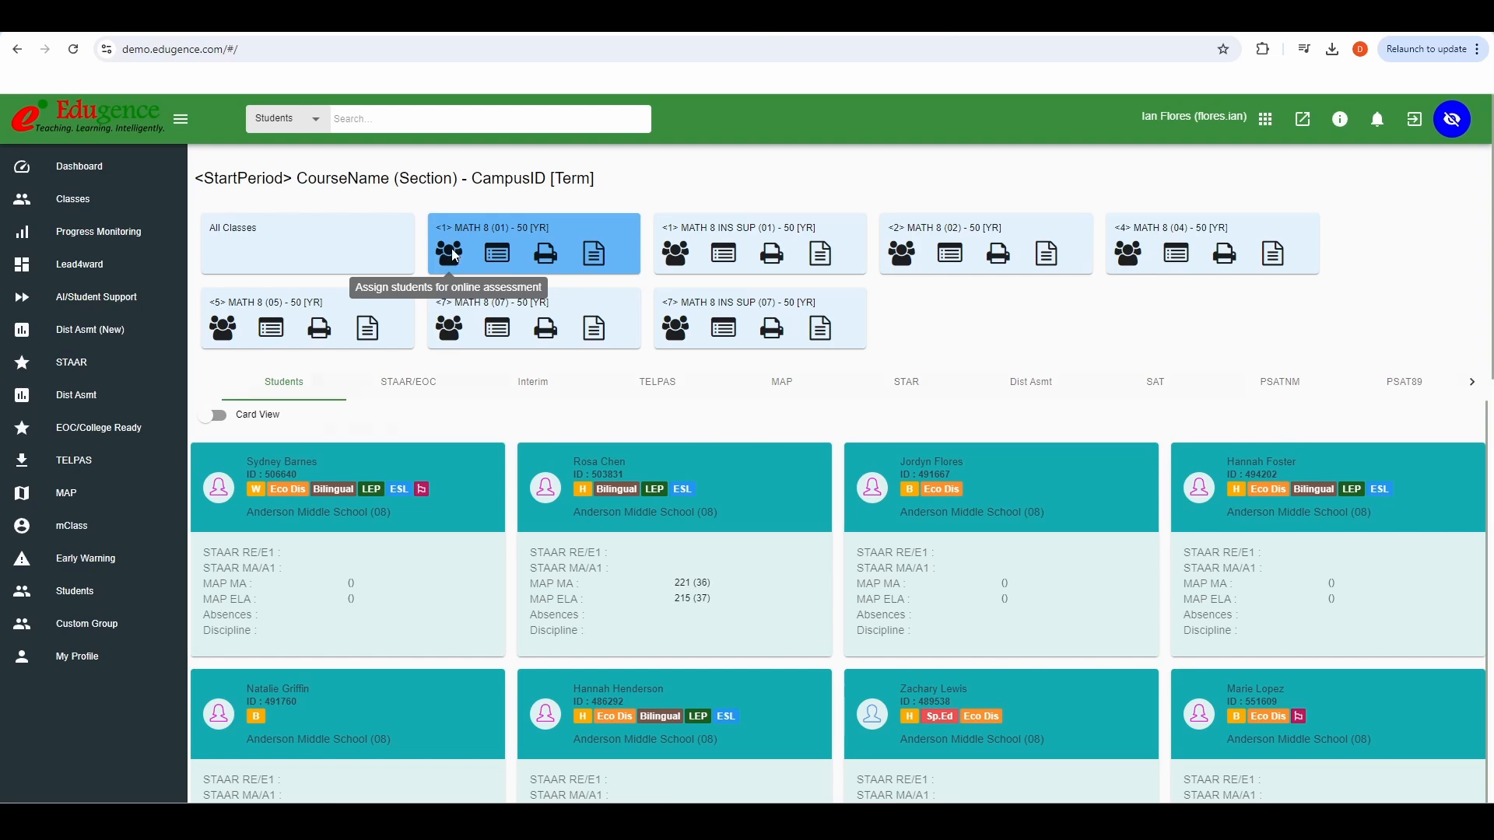
Start an online assessment assignment for the MATH 8 (01) class, filtered to grade 08 and the course Mathematics, Grade 8
left_click(454, 257)
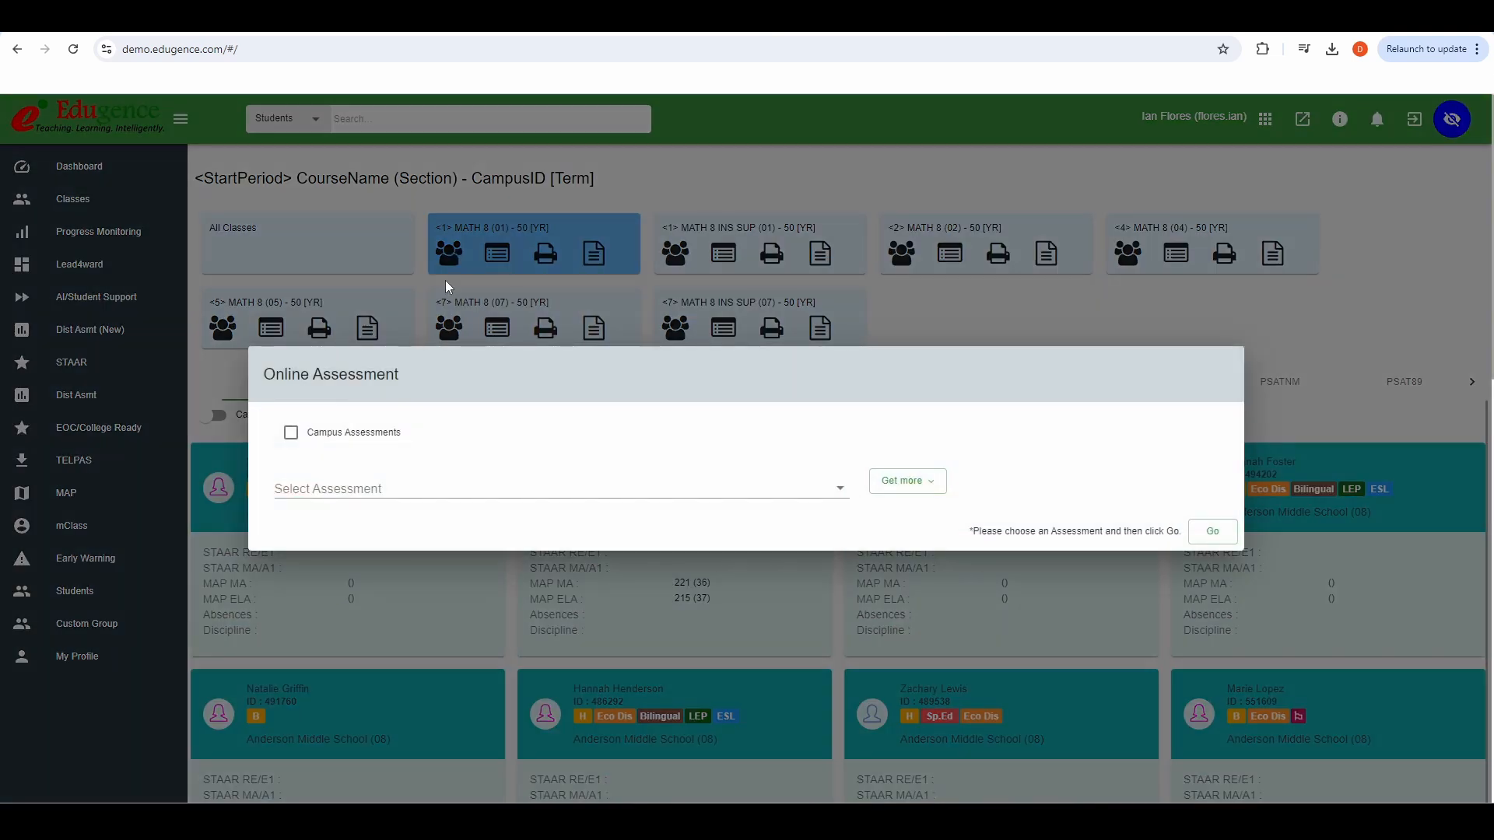
left_click(903, 492)
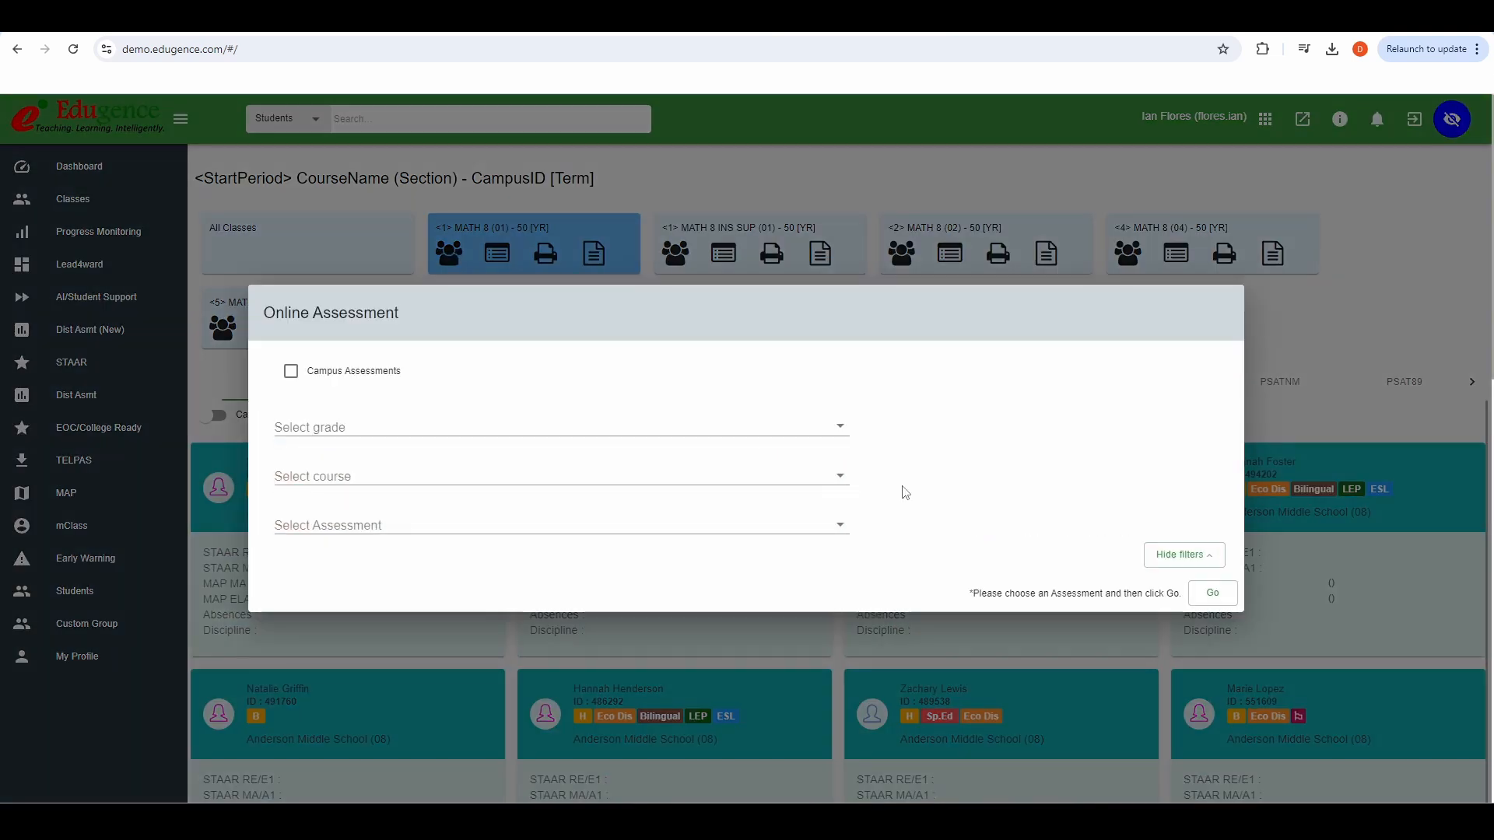
left_click(720, 427)
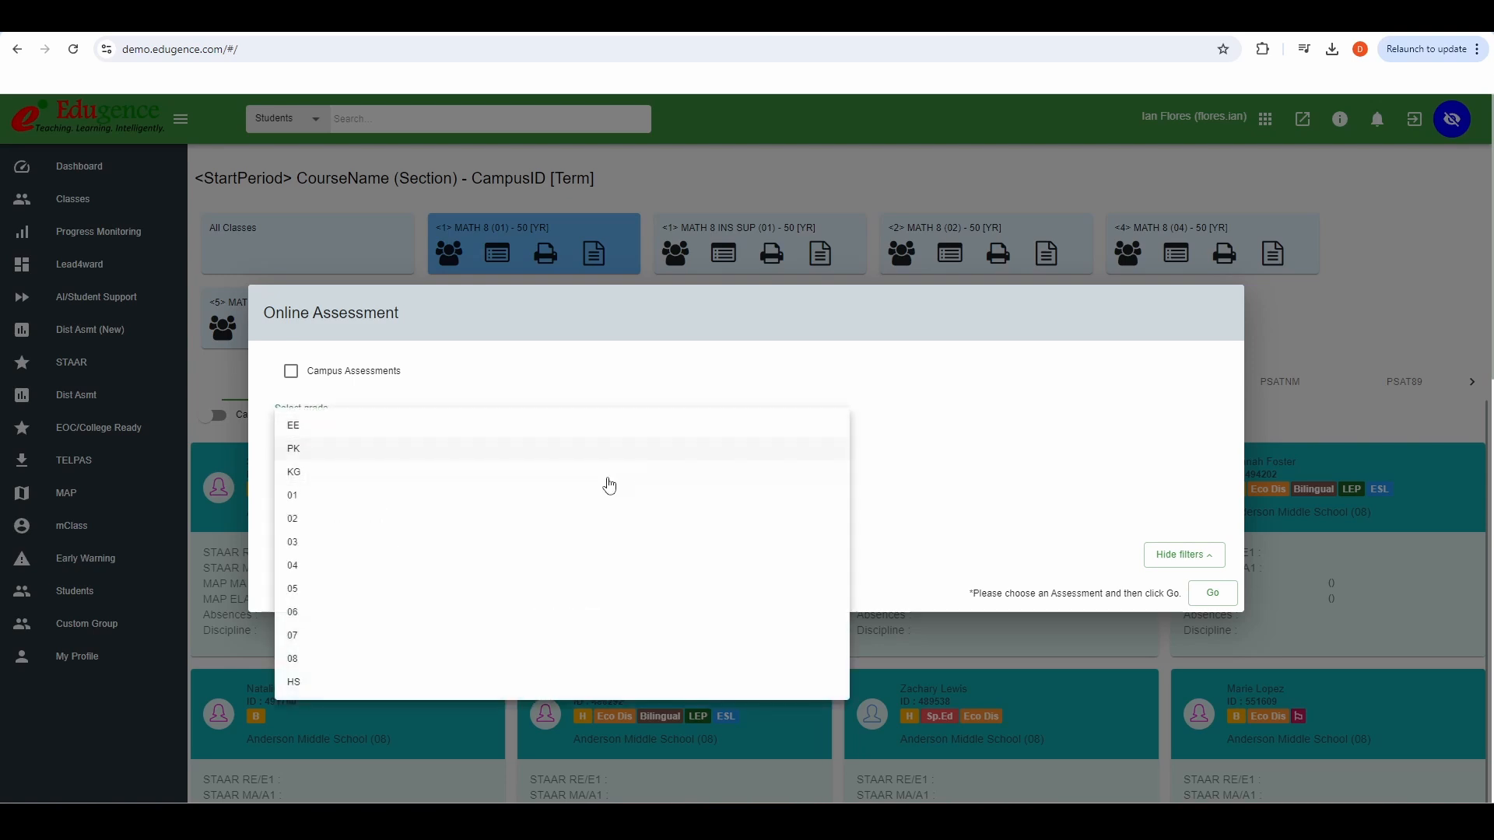
left_click(407, 663)
left_click(393, 477)
left_click(384, 521)
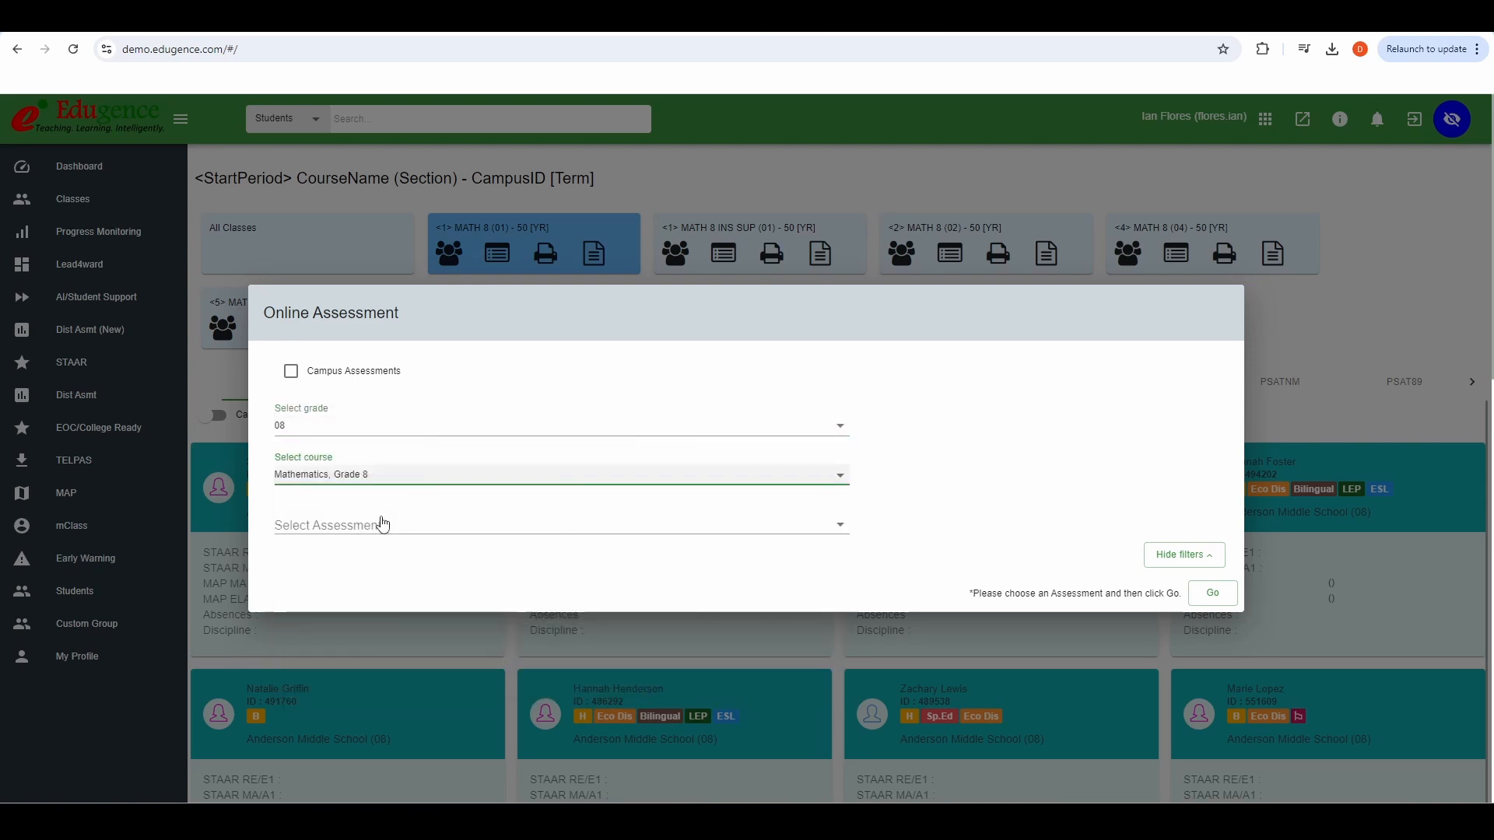
Choose the 2023-24 8th Grade Math assessment and proceed to its class assignment page
left_click(382, 527)
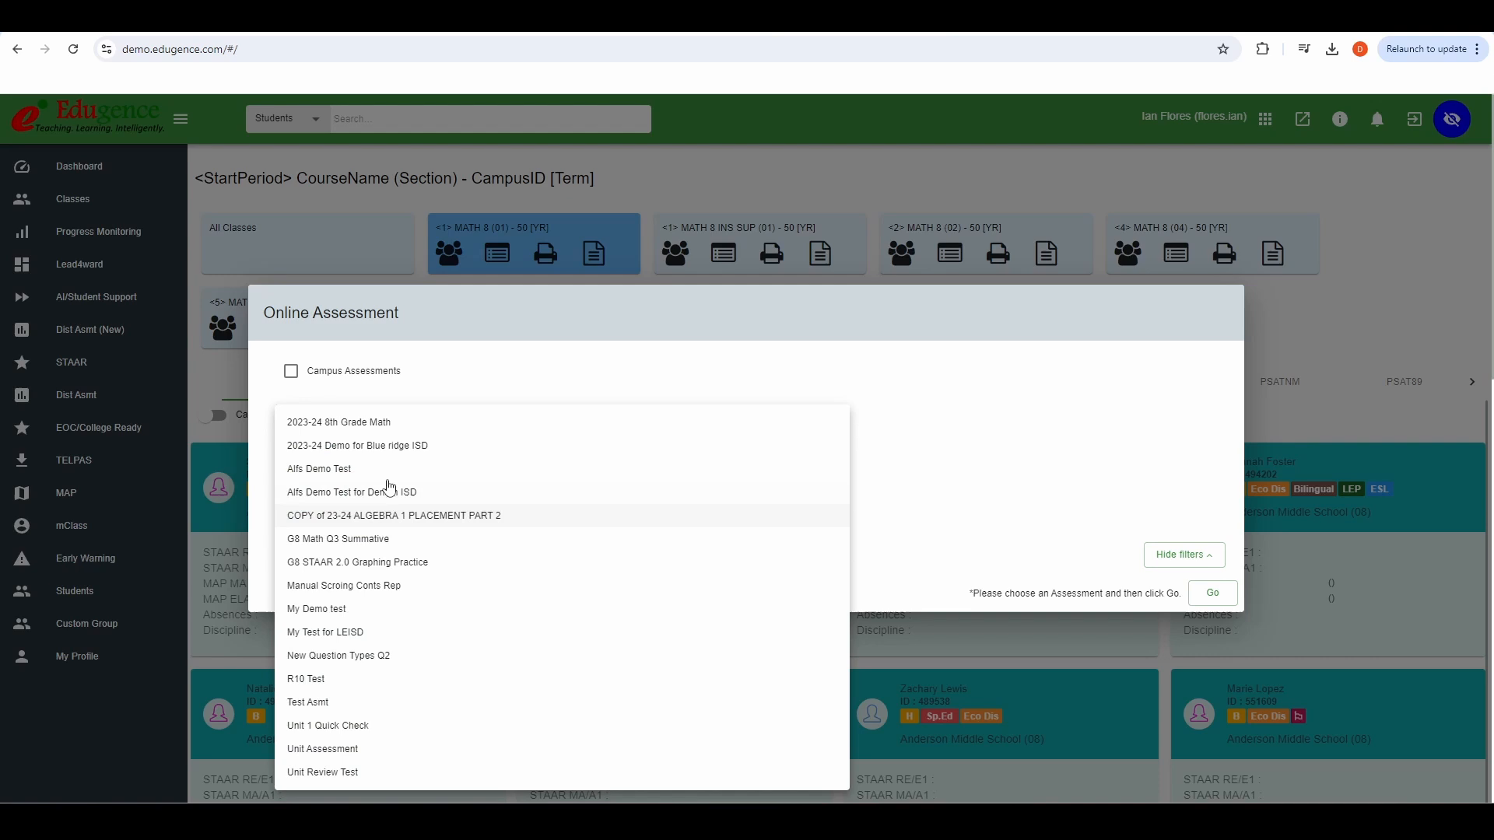
left_click(383, 424)
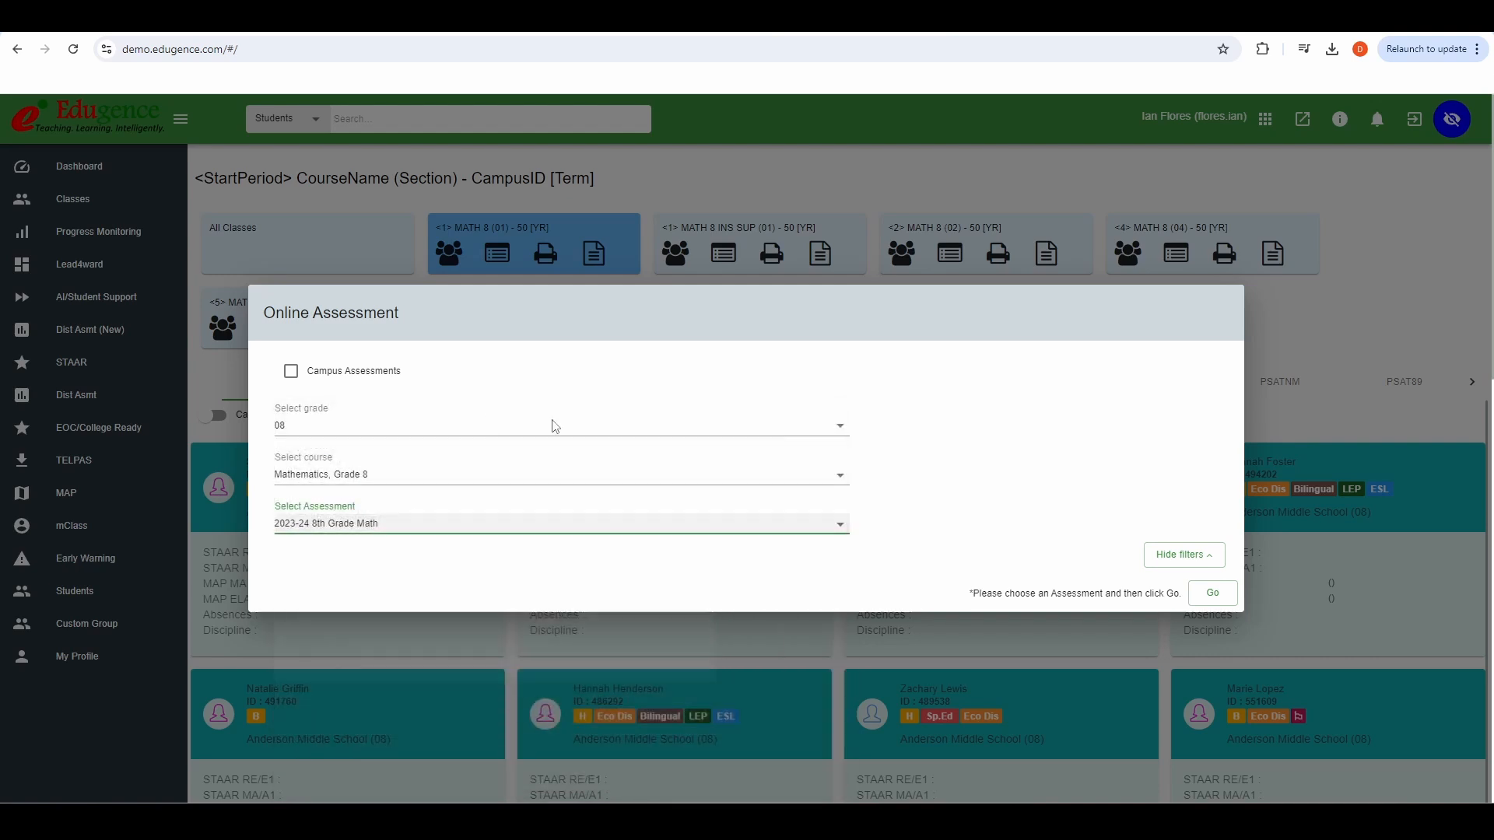
left_click(1212, 595)
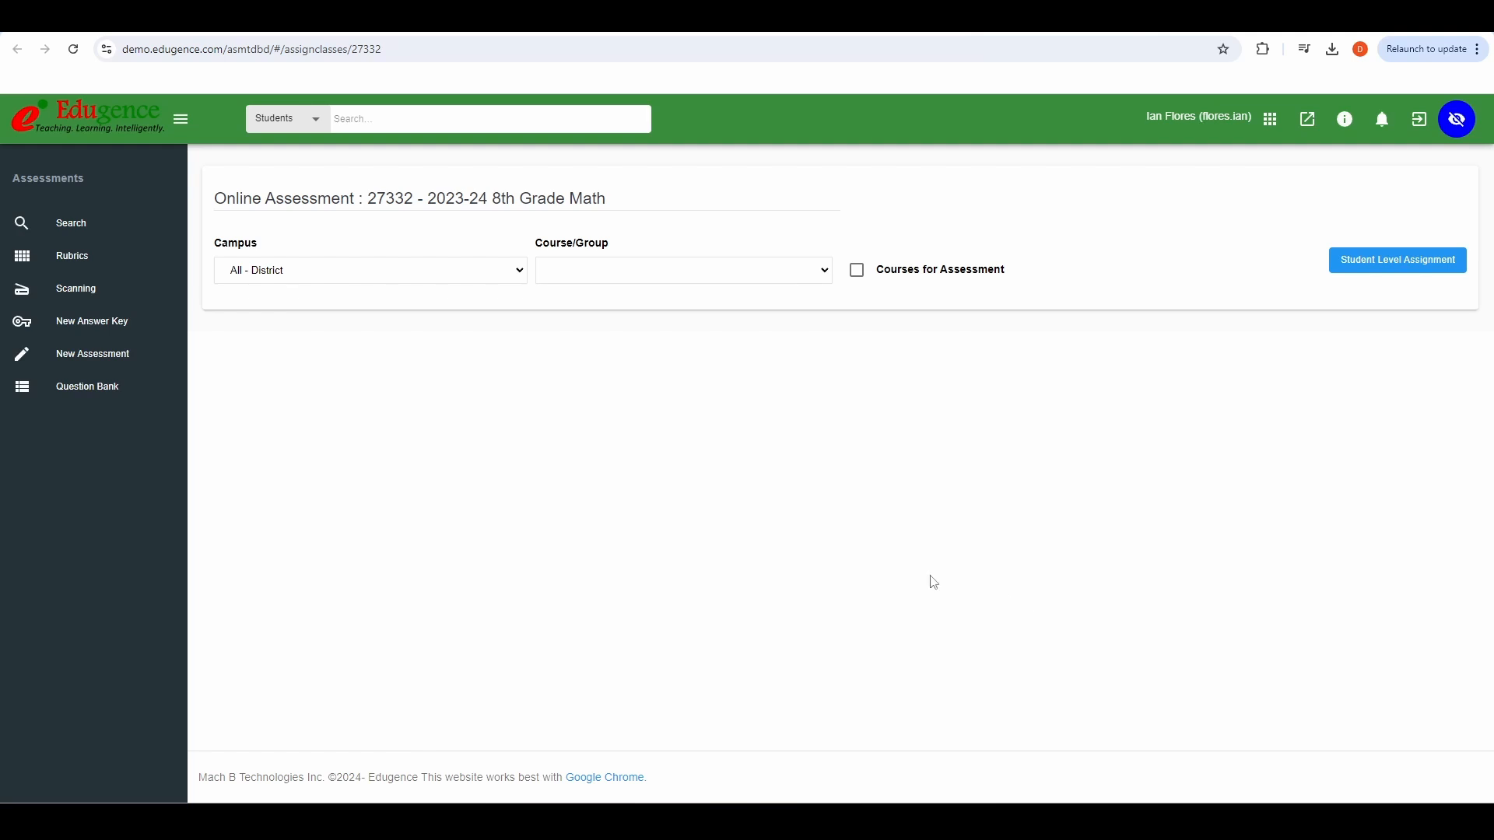
Set the campus to Anderson Middle School and the course to MATH 8 285174
left_click(444, 285)
left_click(443, 304)
left_click(646, 274)
left_click(646, 319)
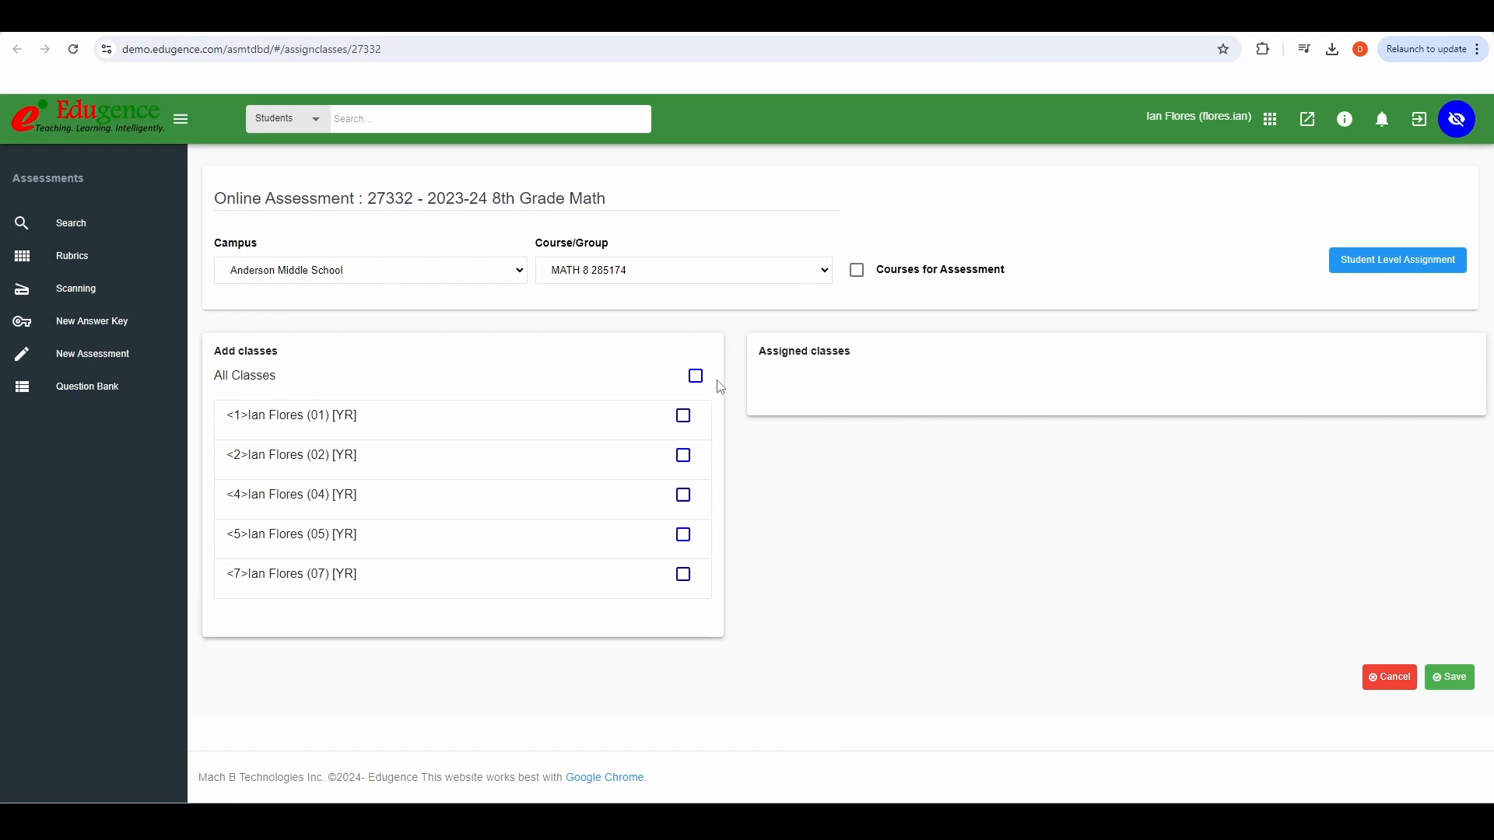
Assign the assessment to the period 1 (01) and period 2 (02) classes and save the assignment
left_click(686, 426)
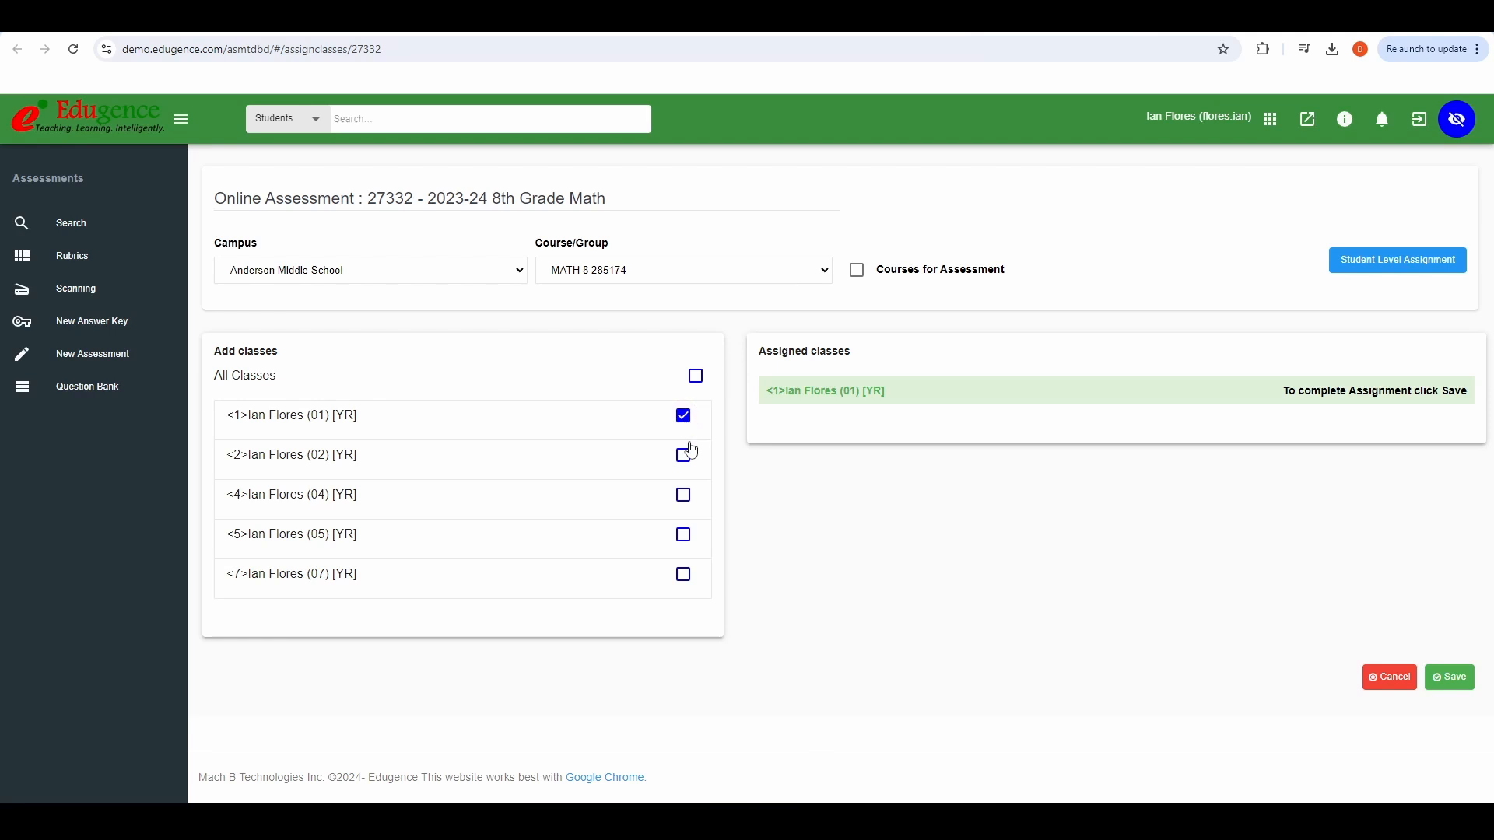
left_click(685, 459)
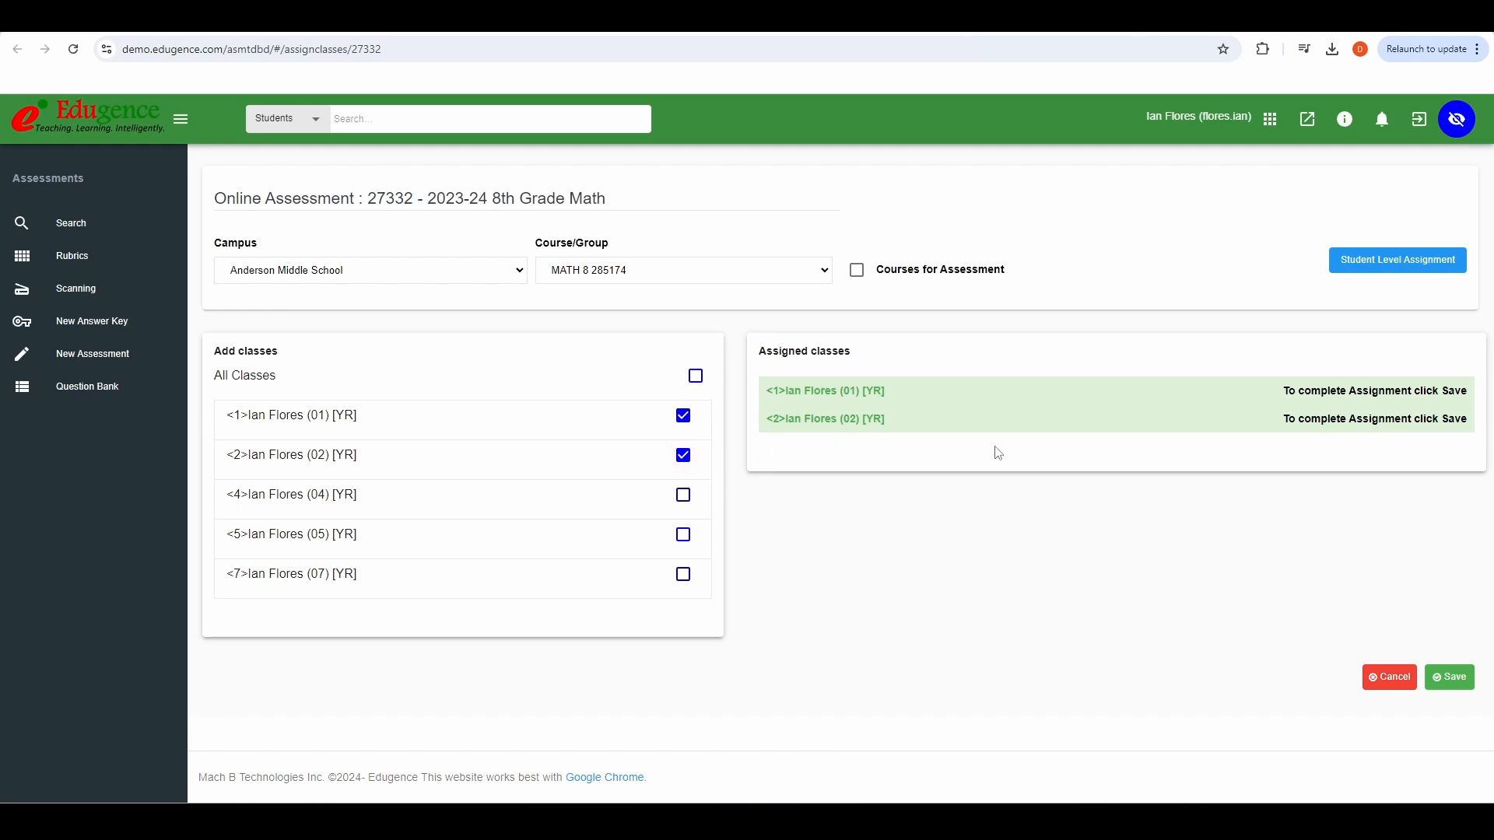
left_click(1453, 680)
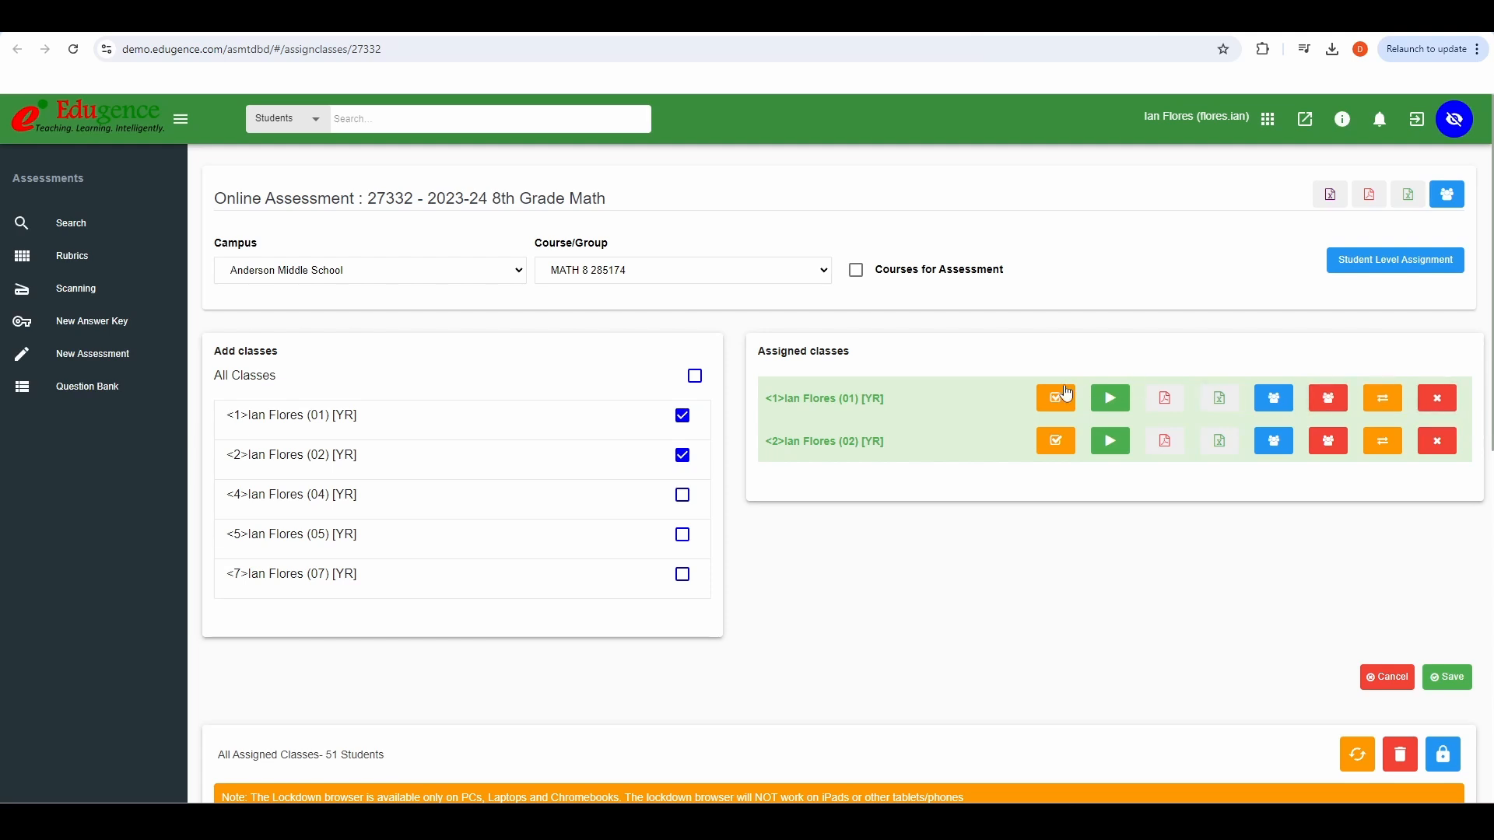
Review the designated supports available for the first student in the assigned classes list, leaving without saving
scroll(1012, 393, "down", 6)
scroll(911, 312, "down", 1)
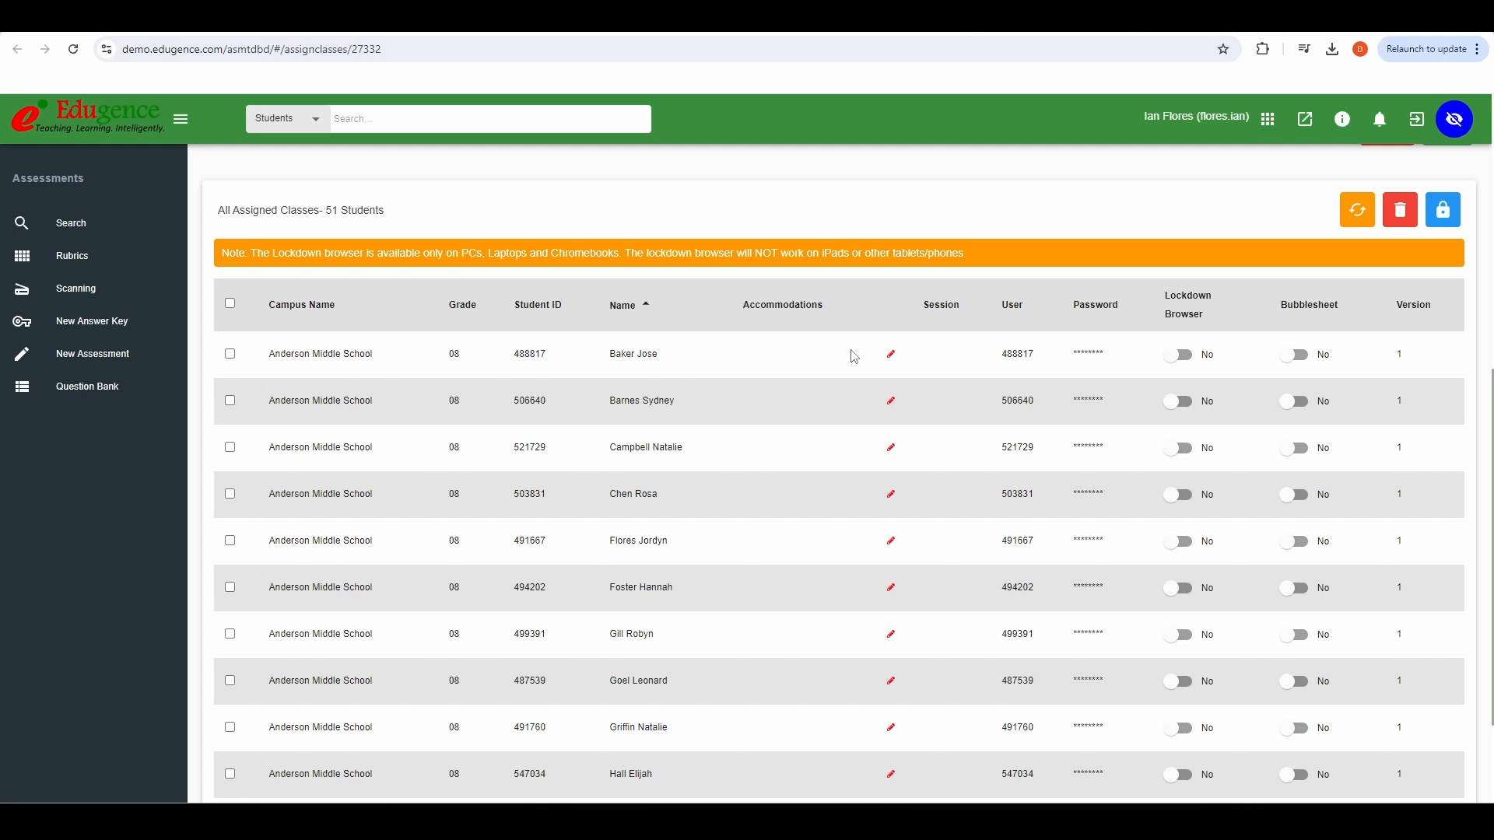
left_click(892, 359)
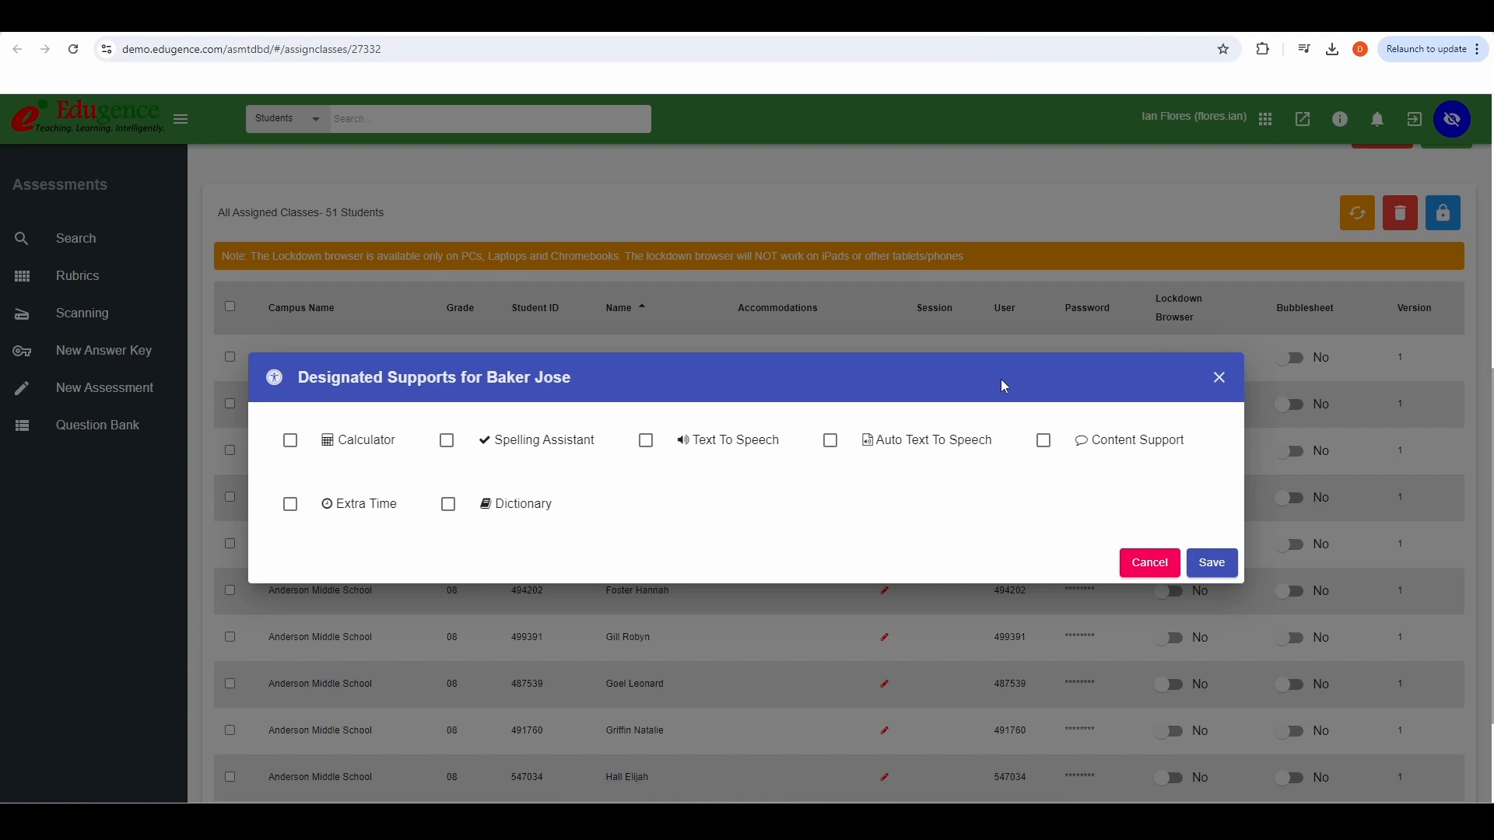
left_click(1219, 378)
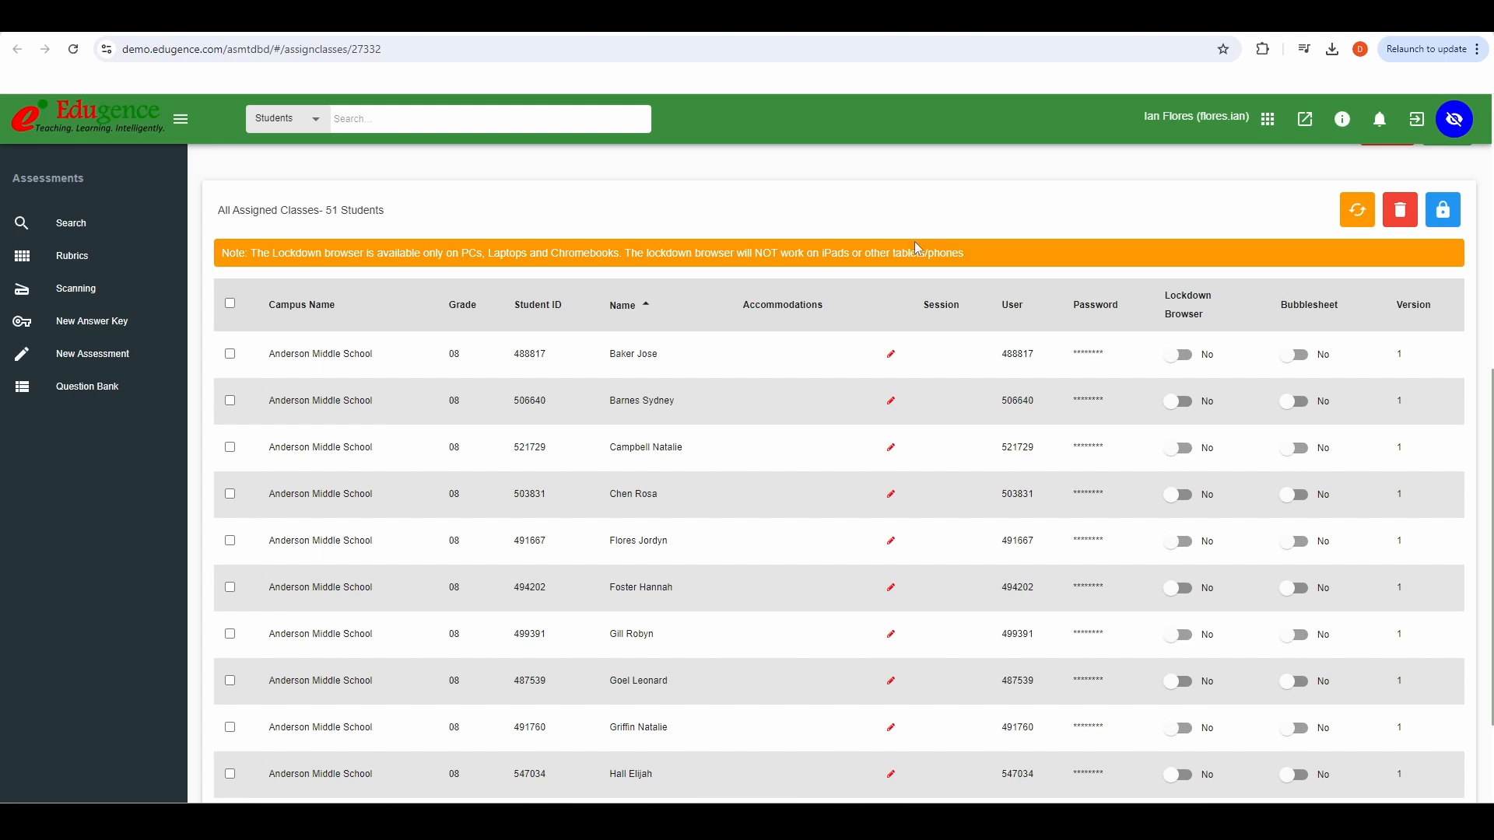
Start the online testing session for the period 1 (01) class and open its Online Proctor view
scroll(918, 248, "up", 7)
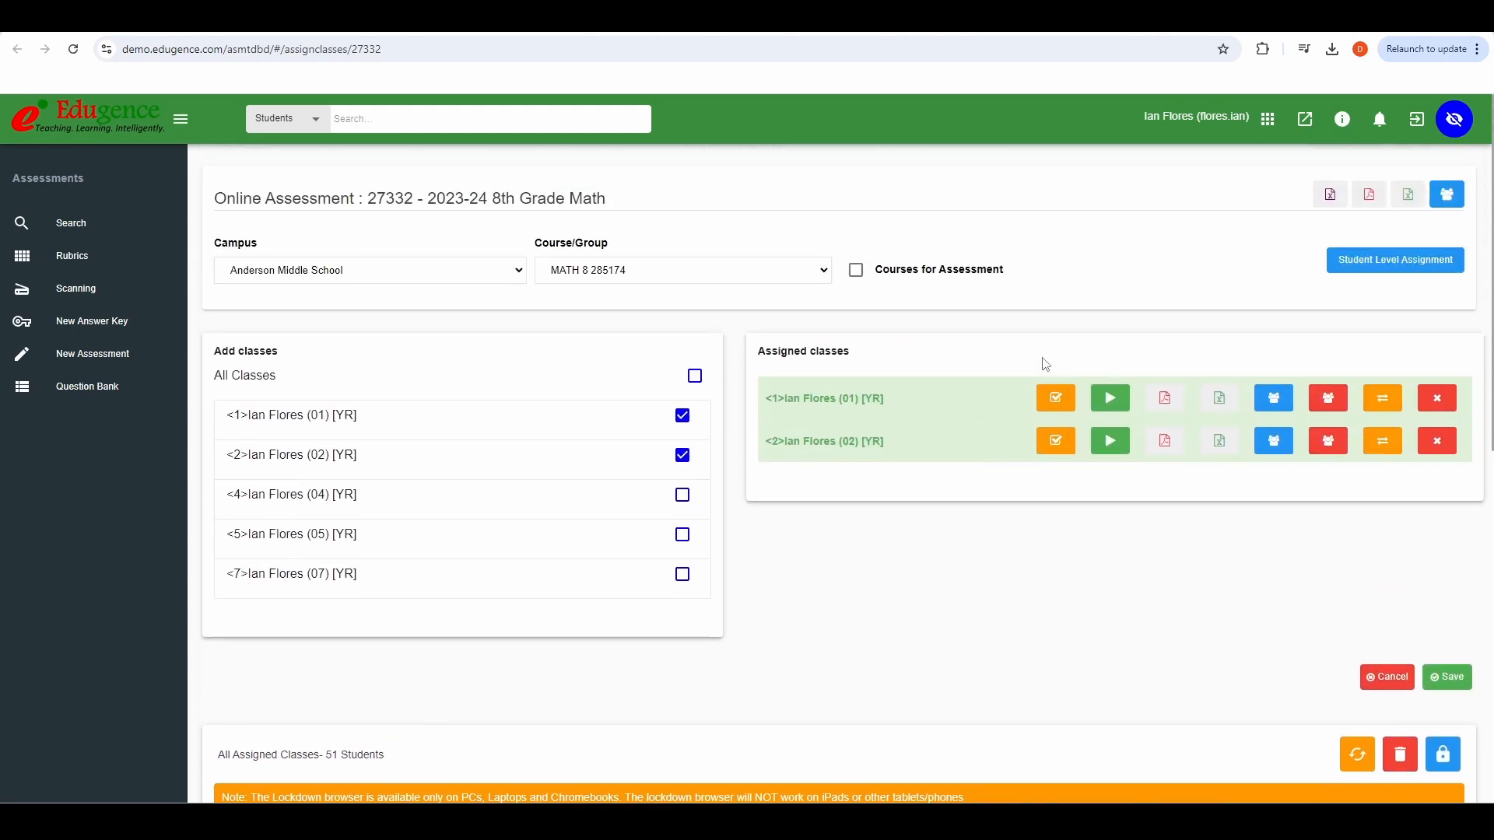
left_click(1108, 414)
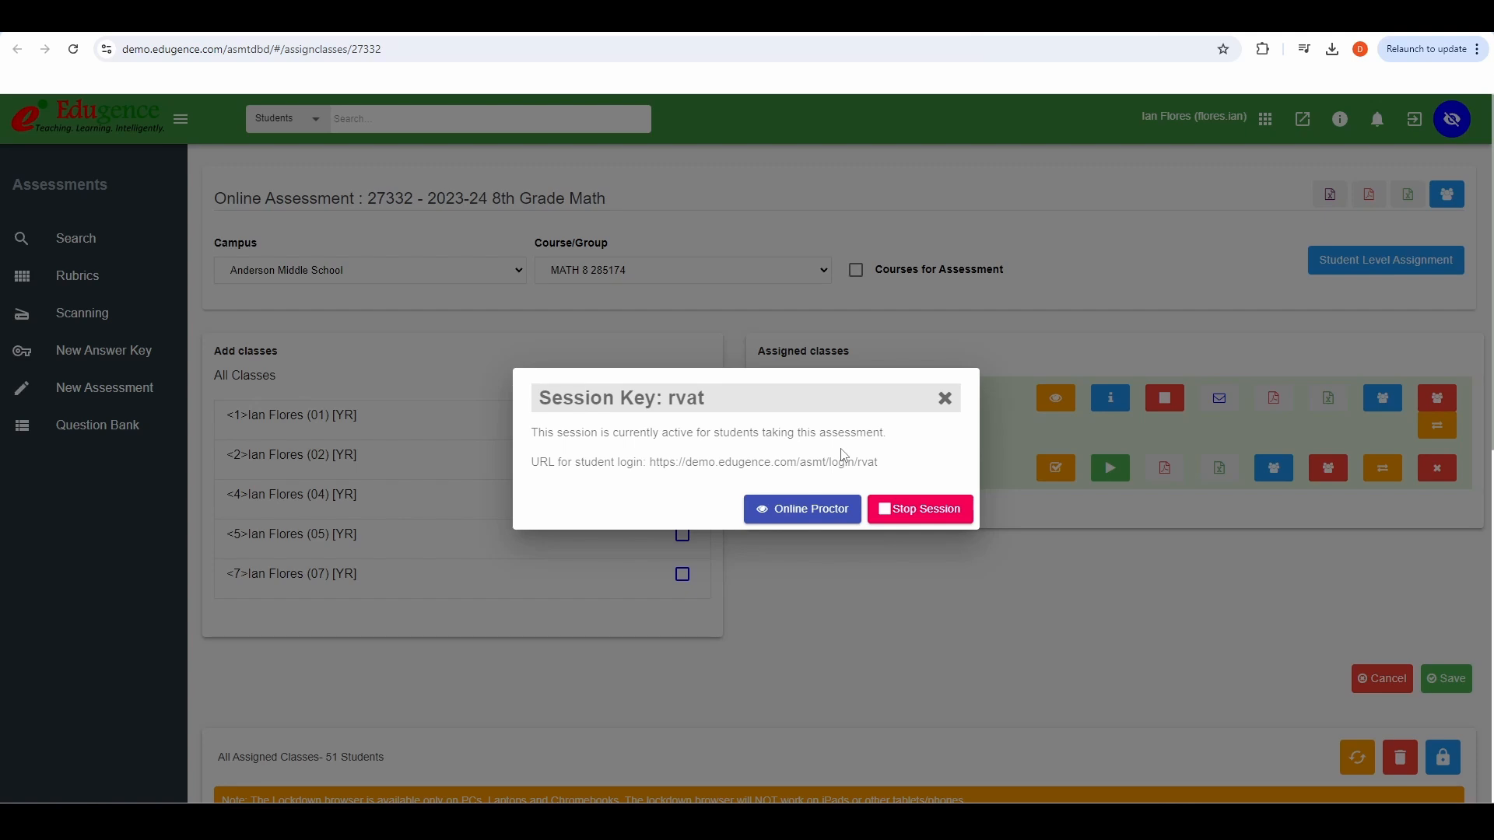
left_click(810, 511)
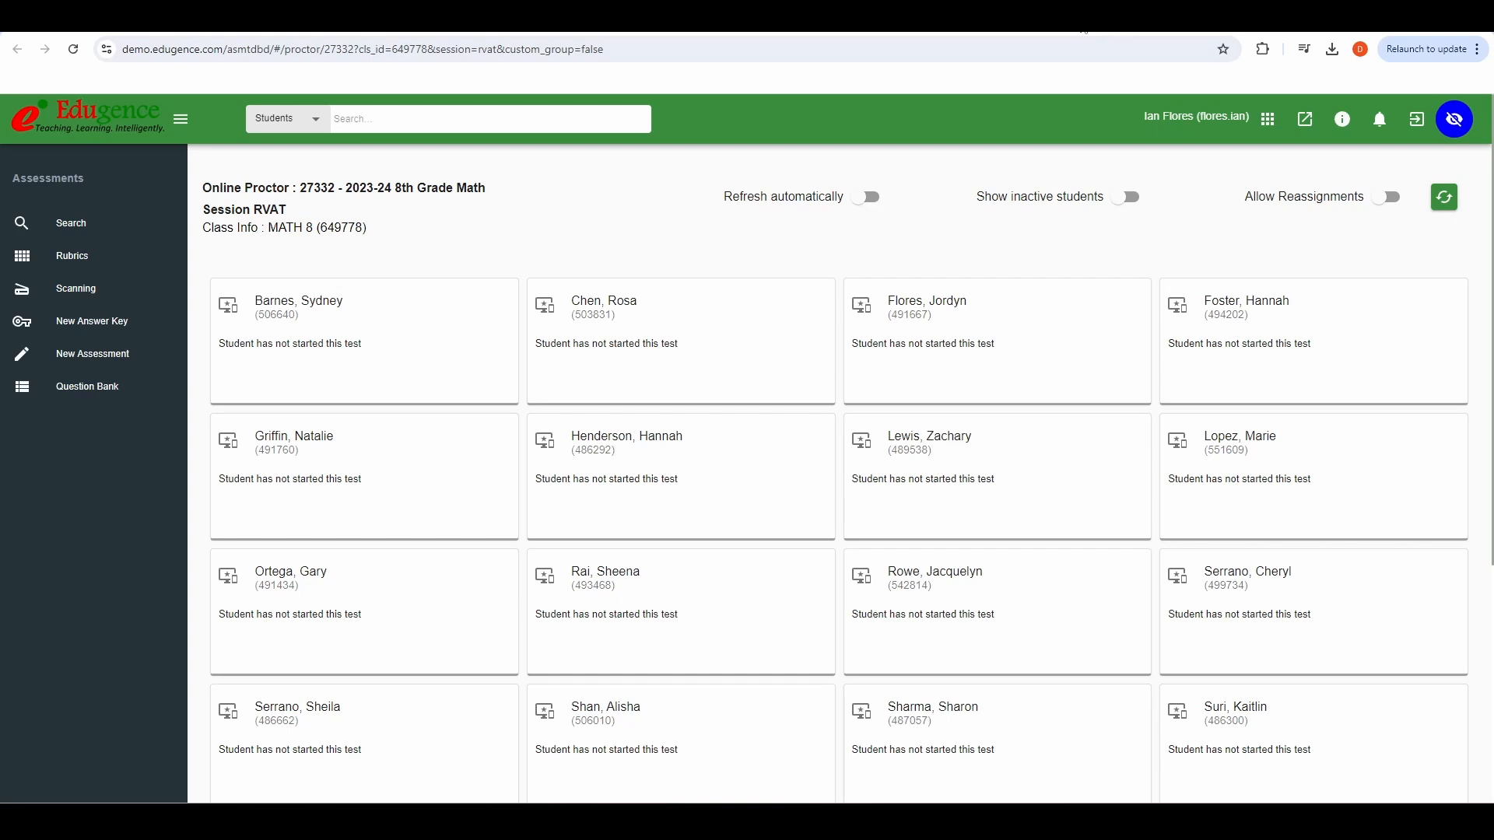
Return to the class assignments, dismiss the session details and stop the period 1 (01) class's session
left_click(1094, 17)
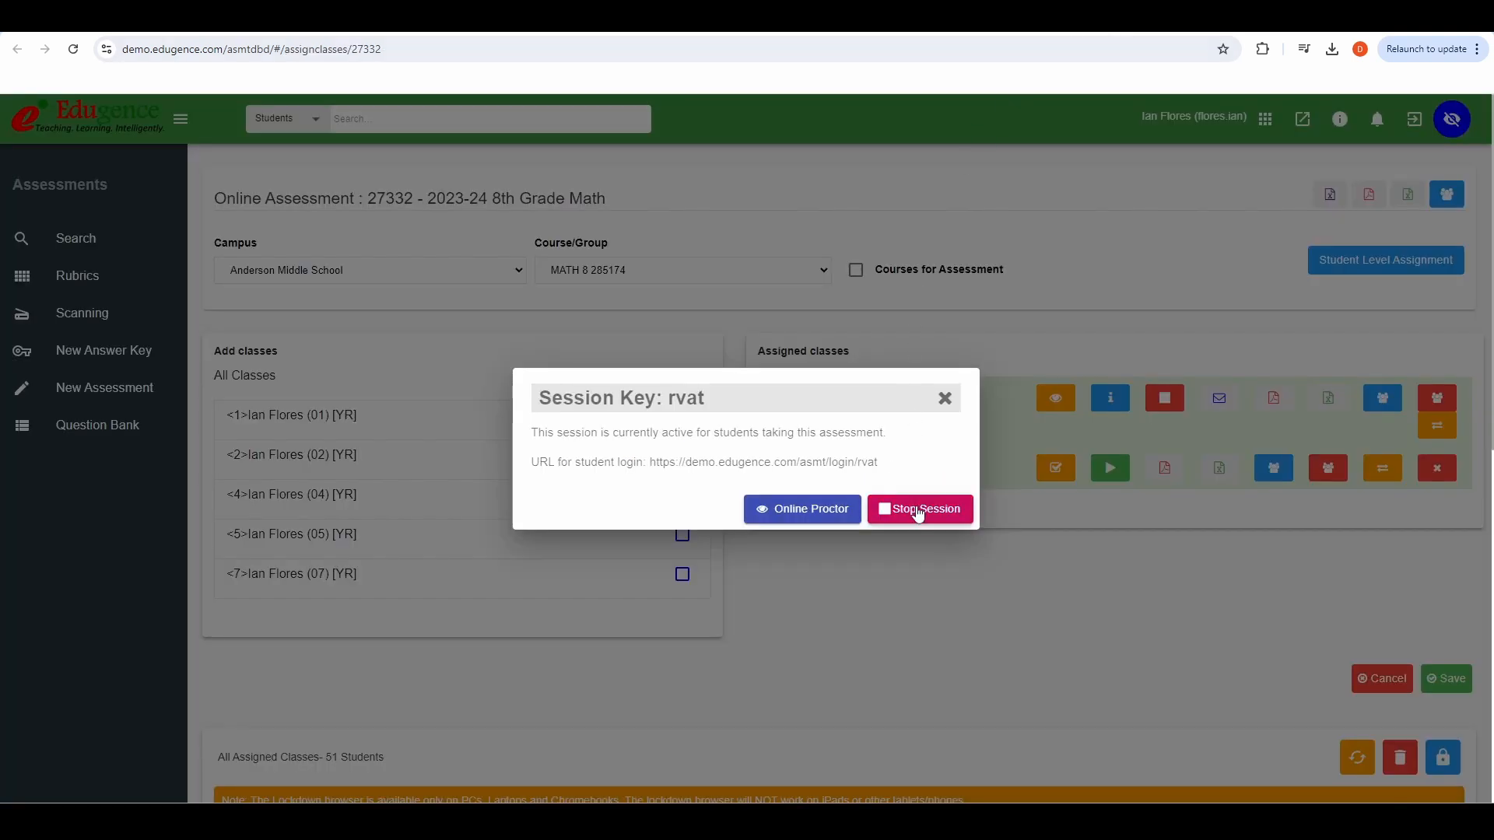
left_click(945, 399)
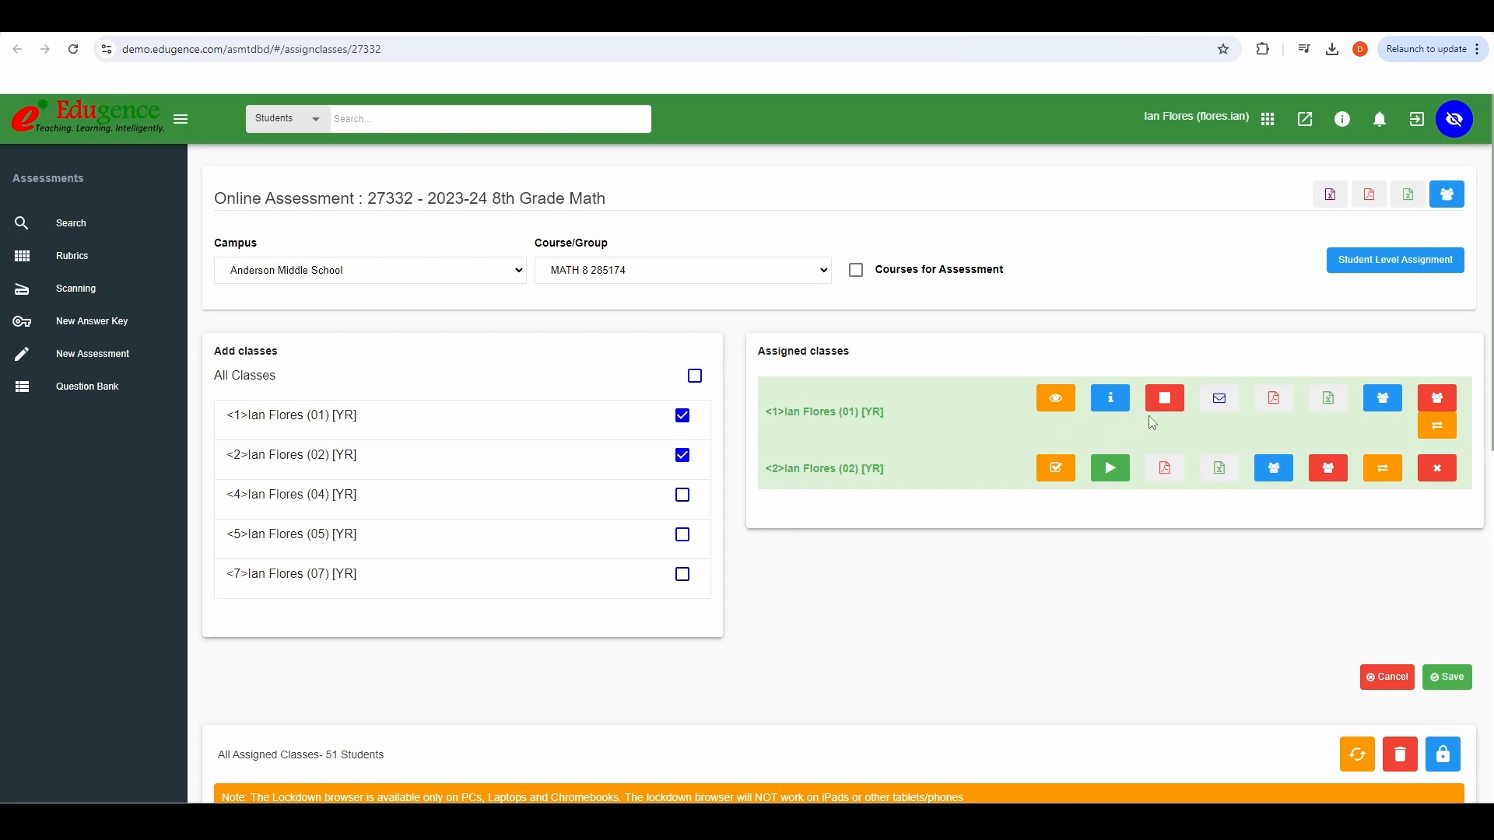
left_click(1169, 410)
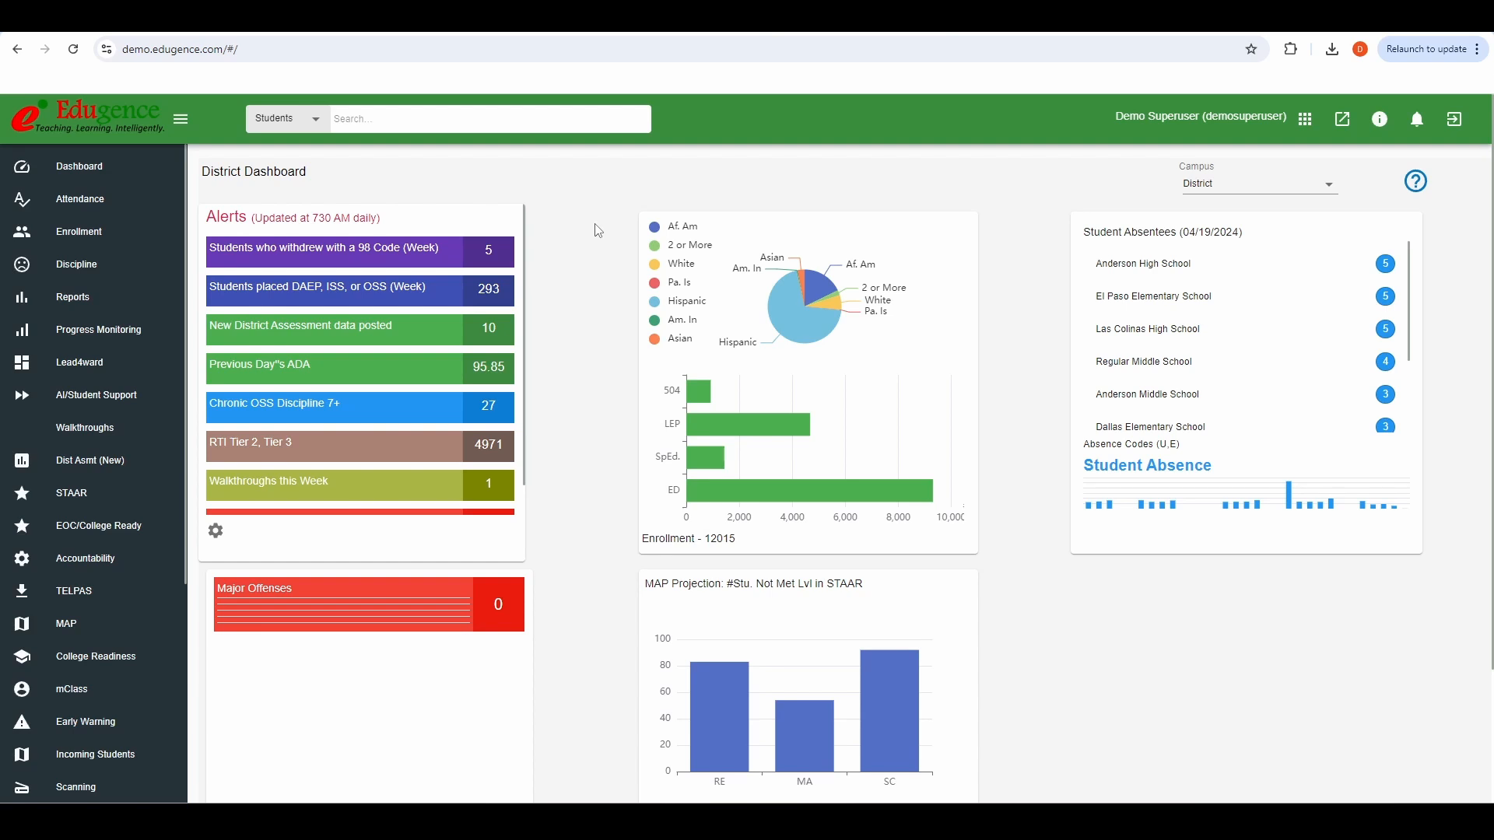
Open the Assessments application from the district dashboard and search for all assessments with the default filters
left_click(1306, 121)
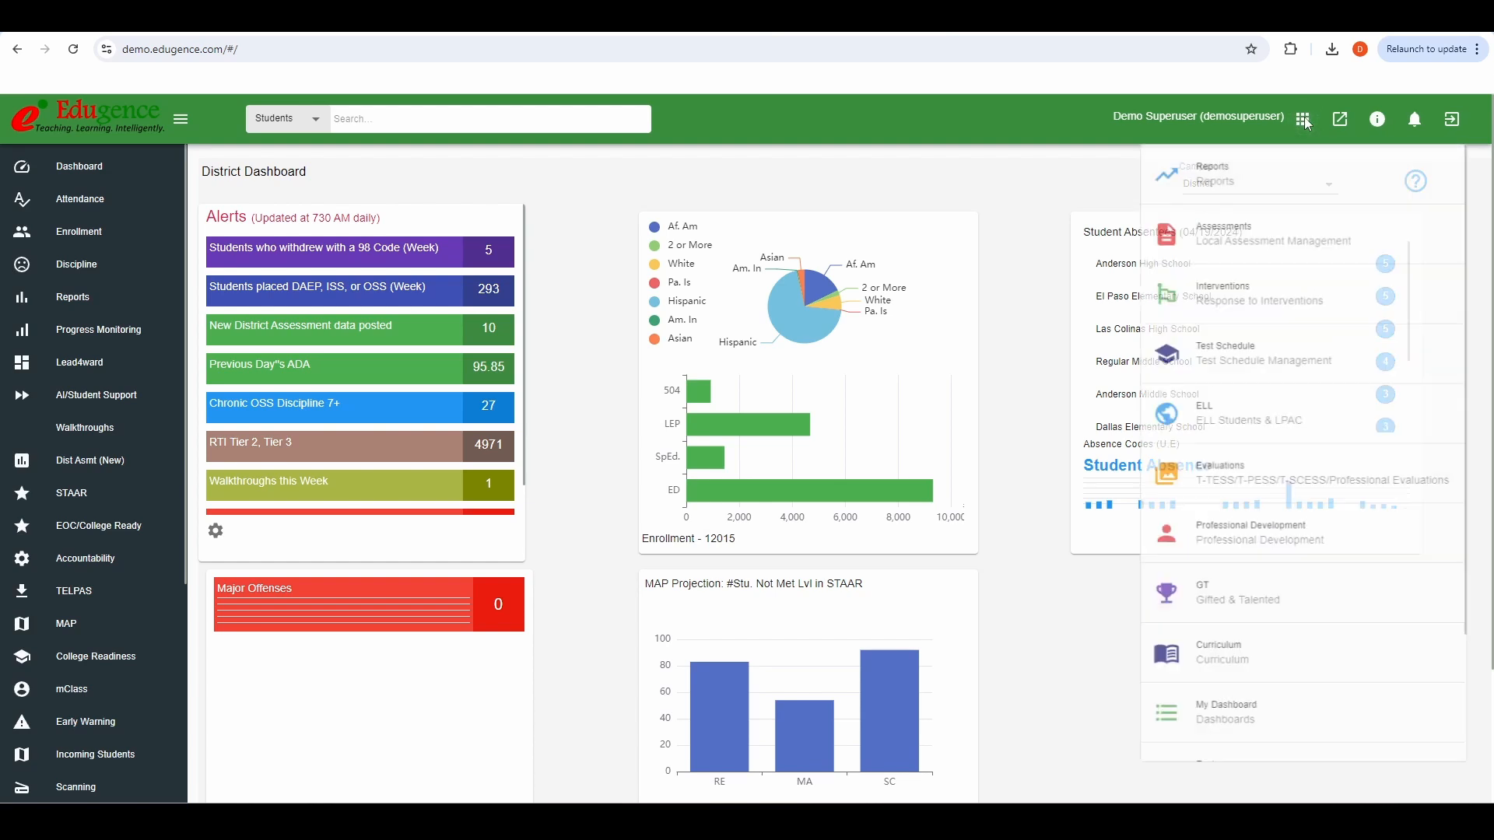
left_click(1241, 248)
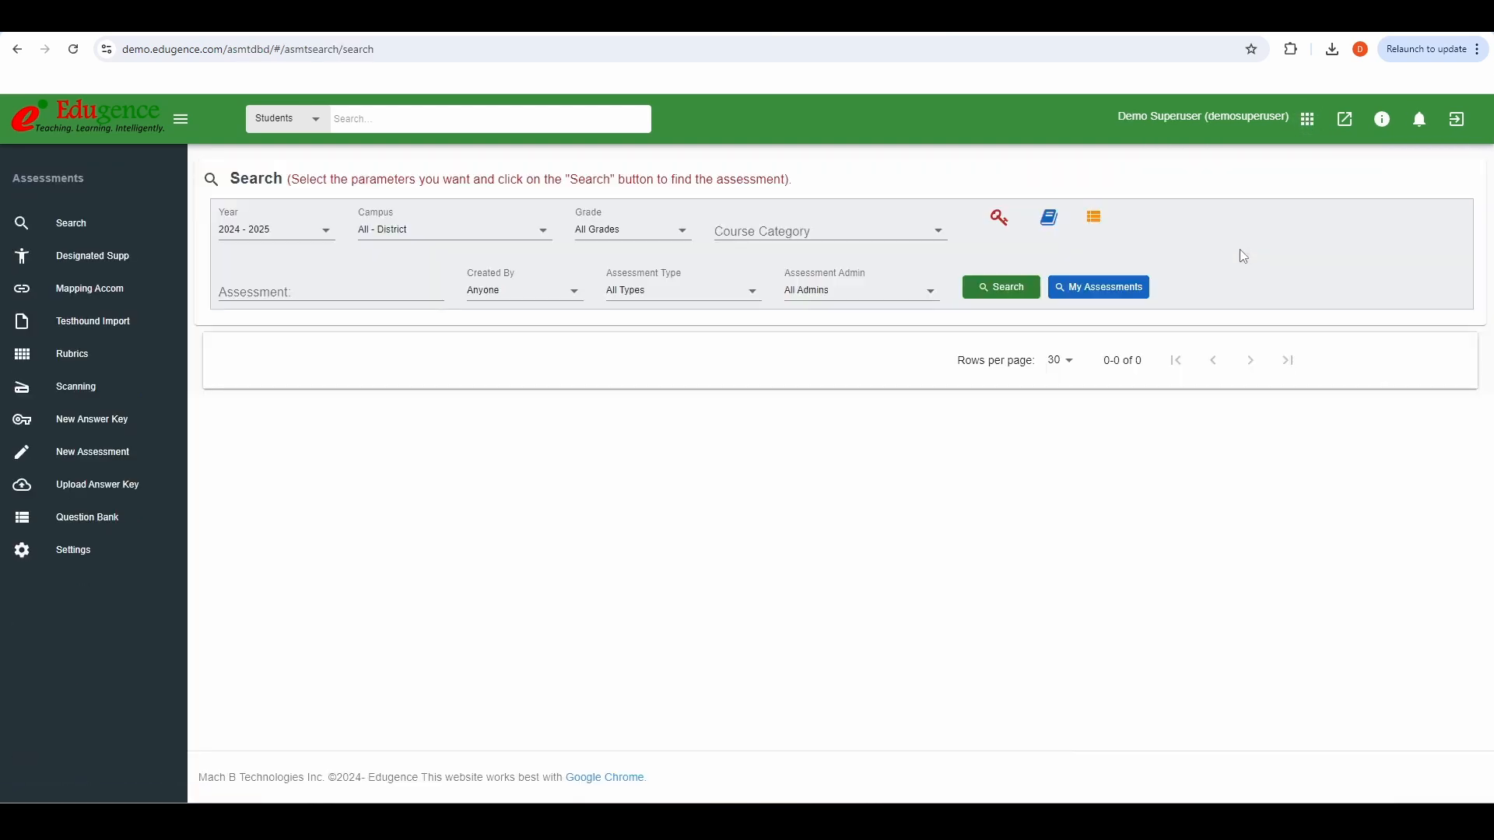
left_click(1020, 290)
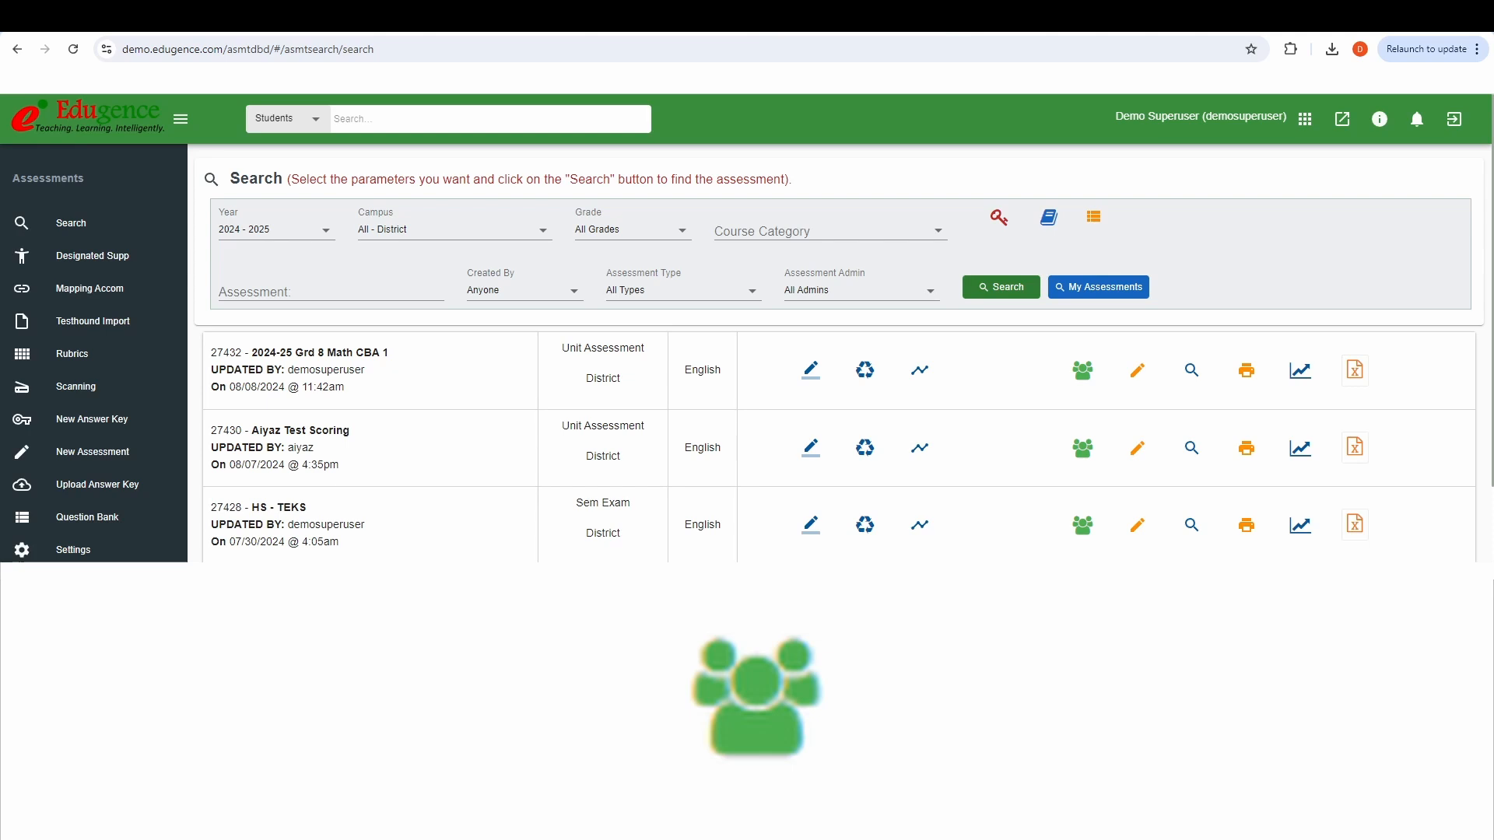
Look over the class assignments of the 2024-25 Grd 8 Math CBA 1 assessment and return to the assessment search
left_click(1083, 372)
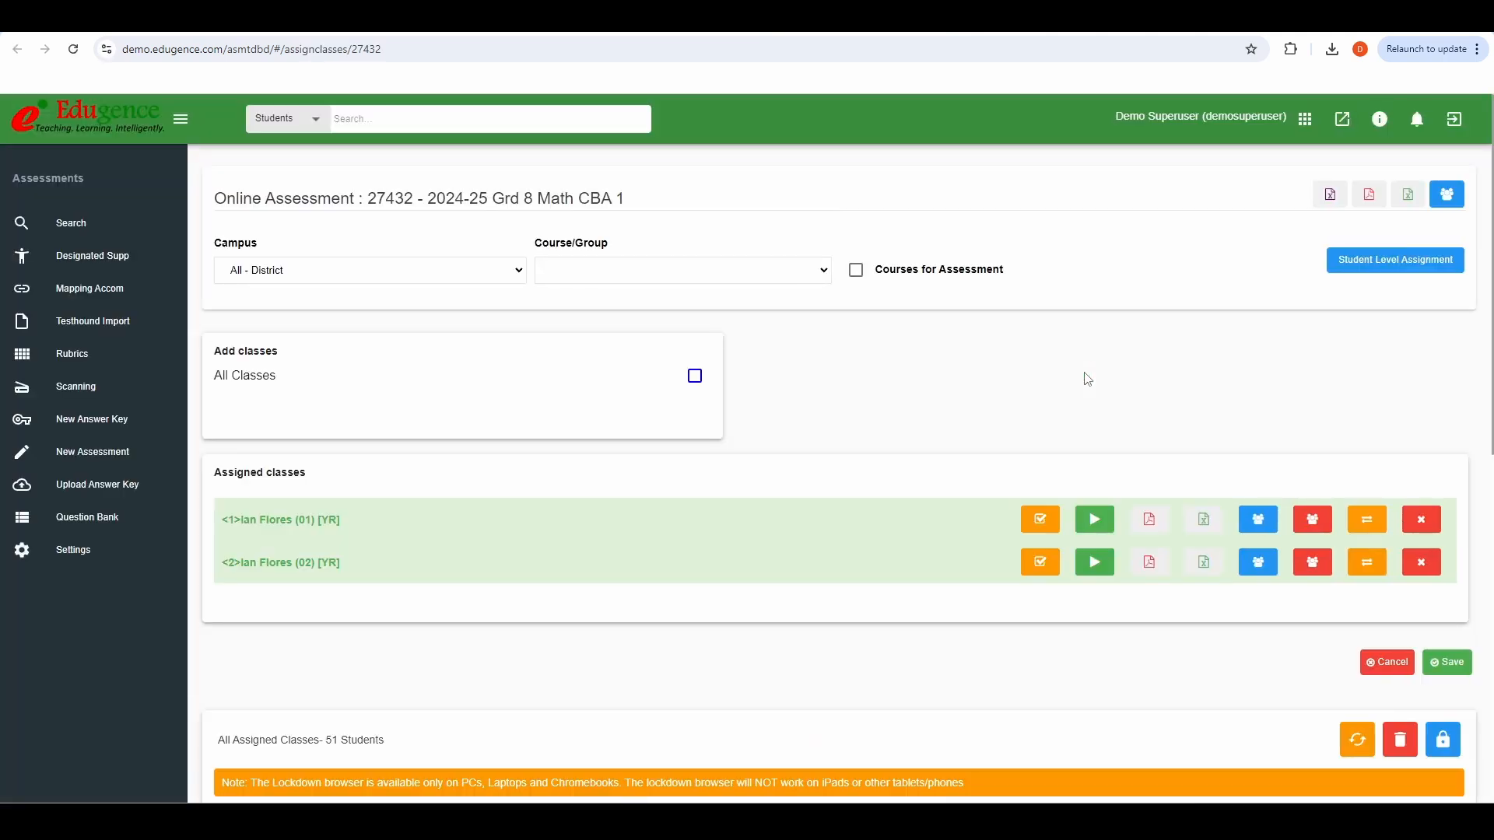
scroll(1087, 379, "down", 3)
scroll(1082, 376, "up", 3)
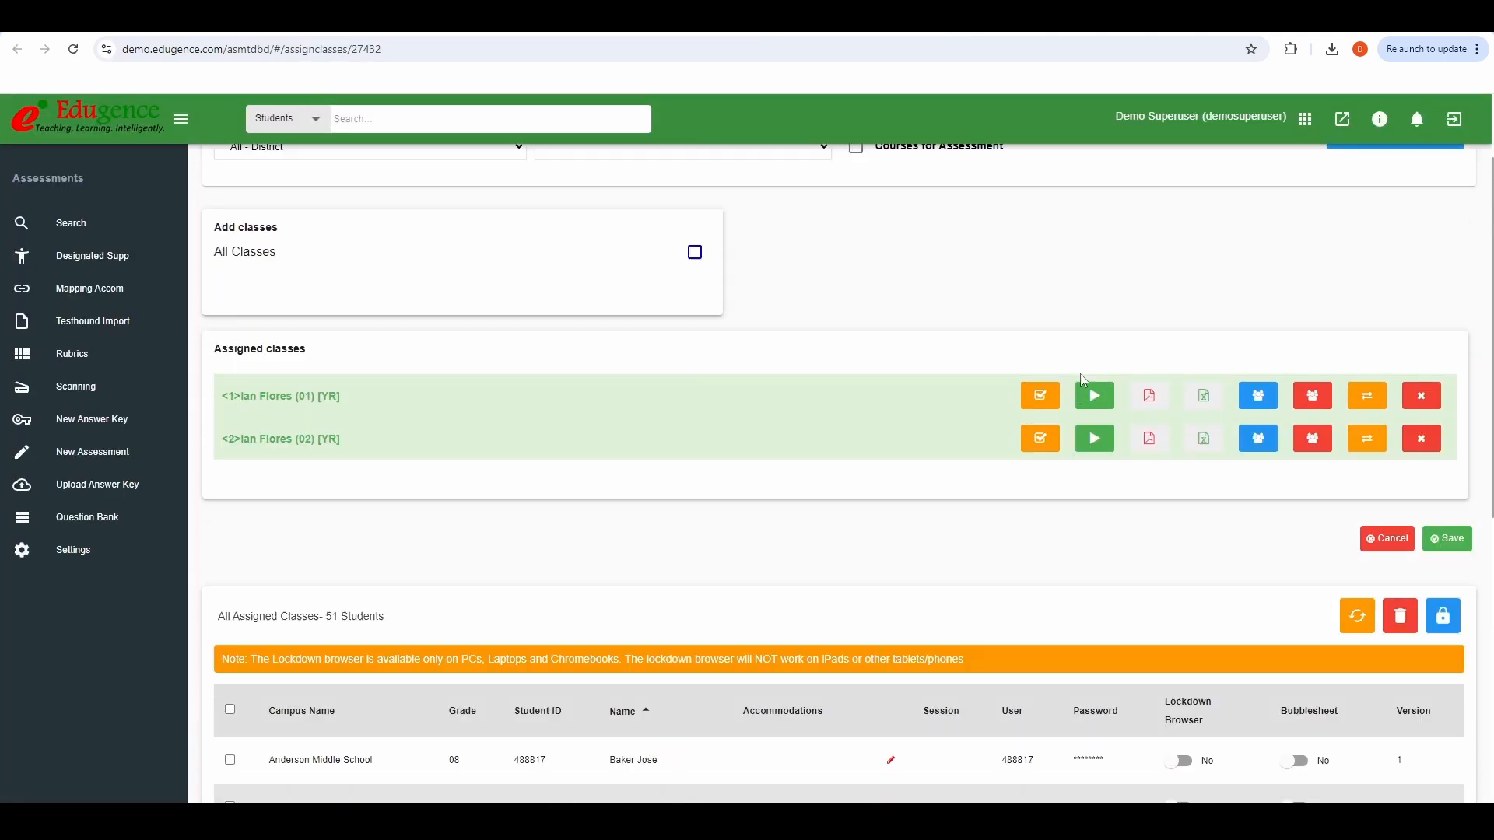
left_click(1000, 18)
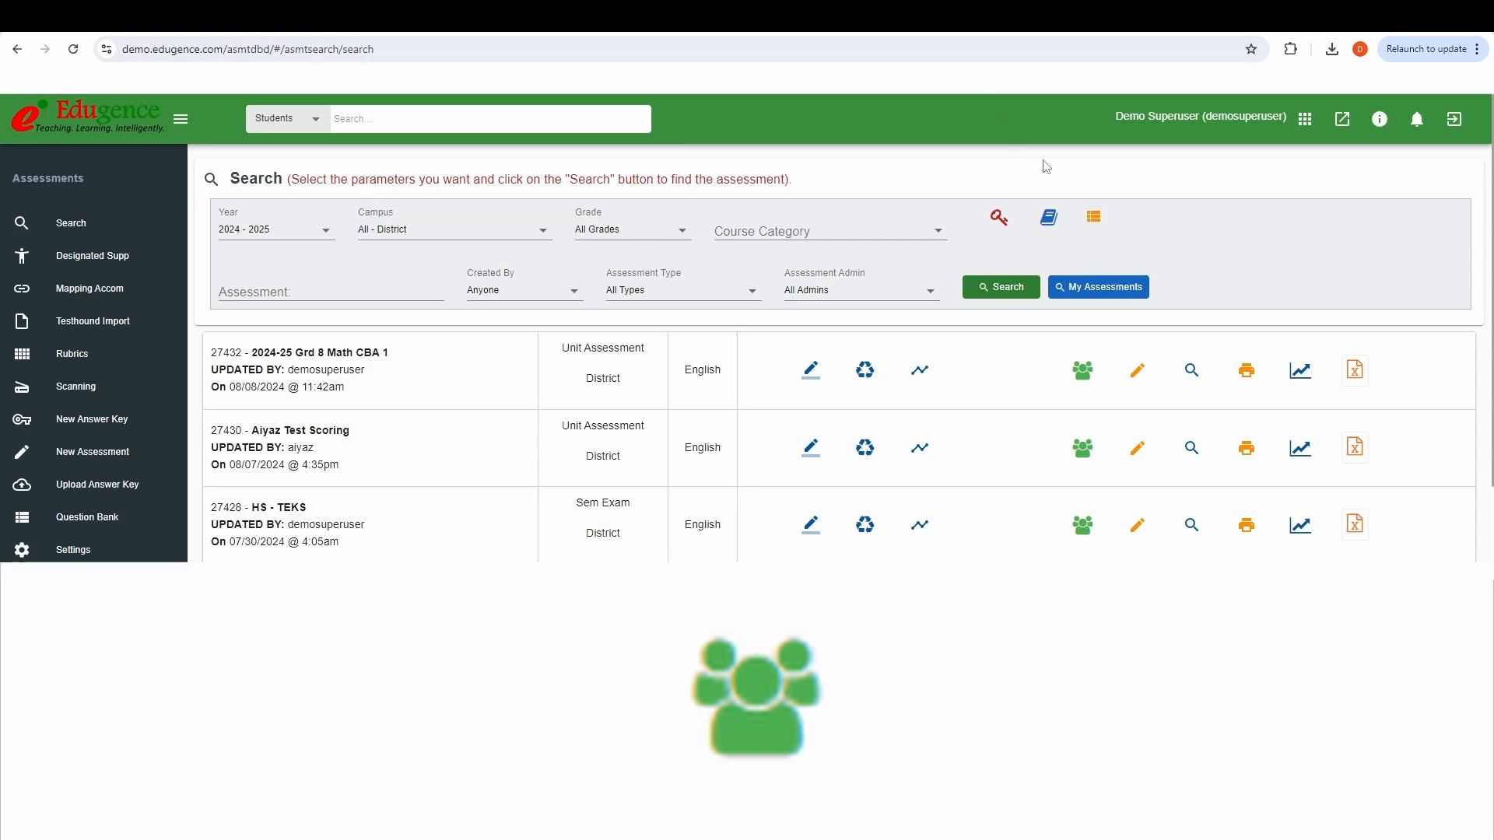